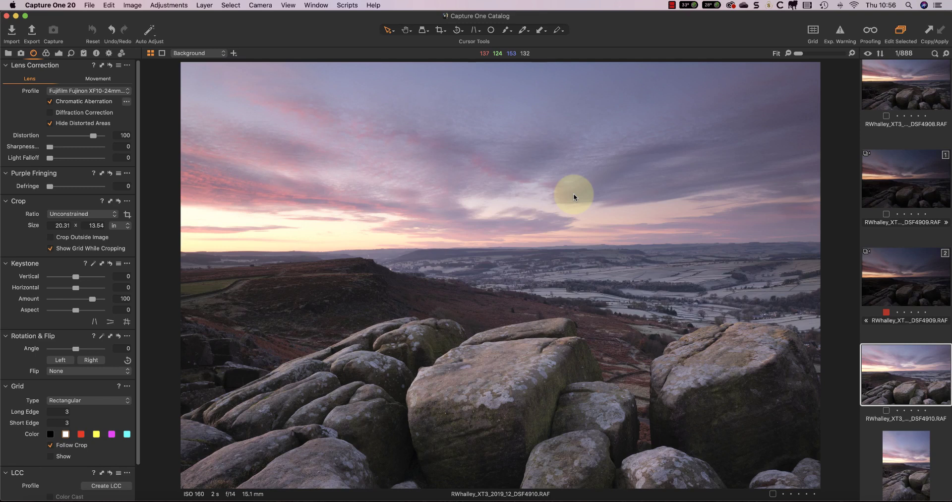
- Switch to the Crop tool so a crop frame surrounds the whole moorland photo
left_click(439, 30)
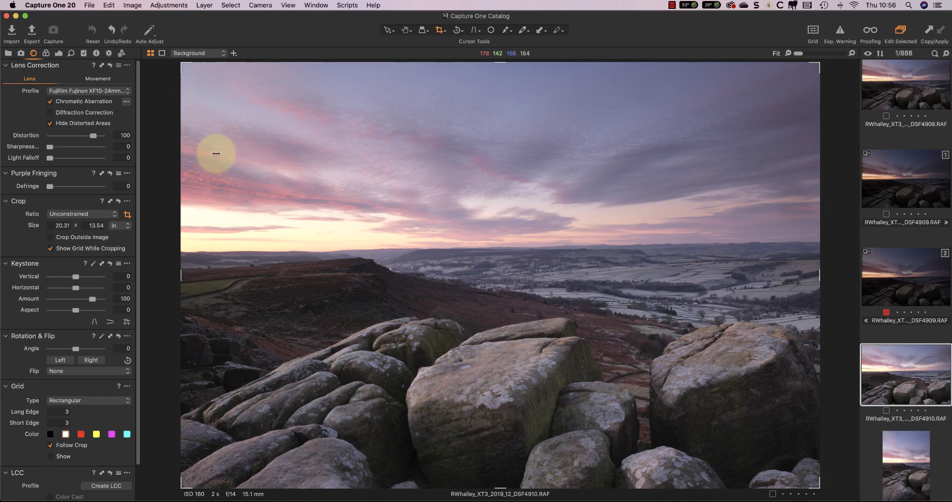
- Pull the crop in from the top-left and reposition it to 15.89 × 9.21 in
left_click_drag(181, 63, 319, 198)
left_click_drag(487, 257, 380, 170)
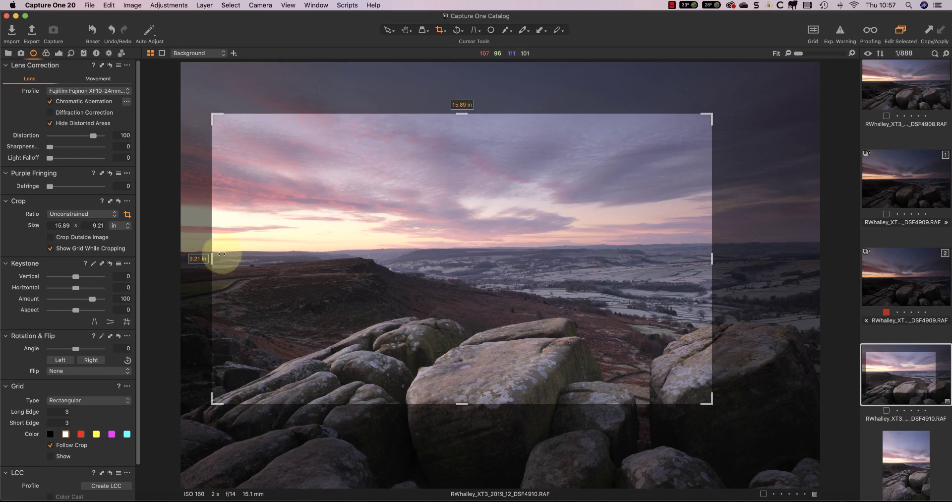
- Trim the crop's left, top and corner, then resize it symmetrically to 12.71 × 7.15 in around the boulder
left_click_drag(212, 258, 295, 267)
left_click_drag(503, 114, 500, 149)
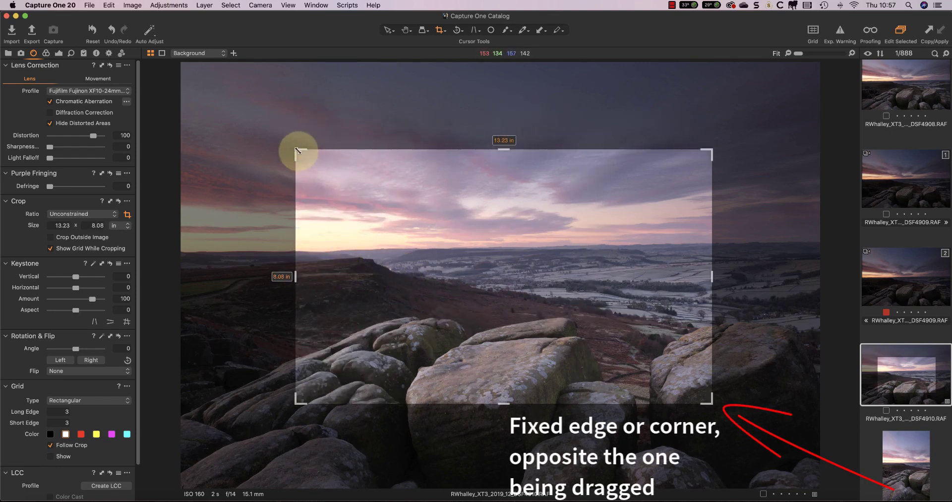
left_click_drag(296, 150, 314, 162)
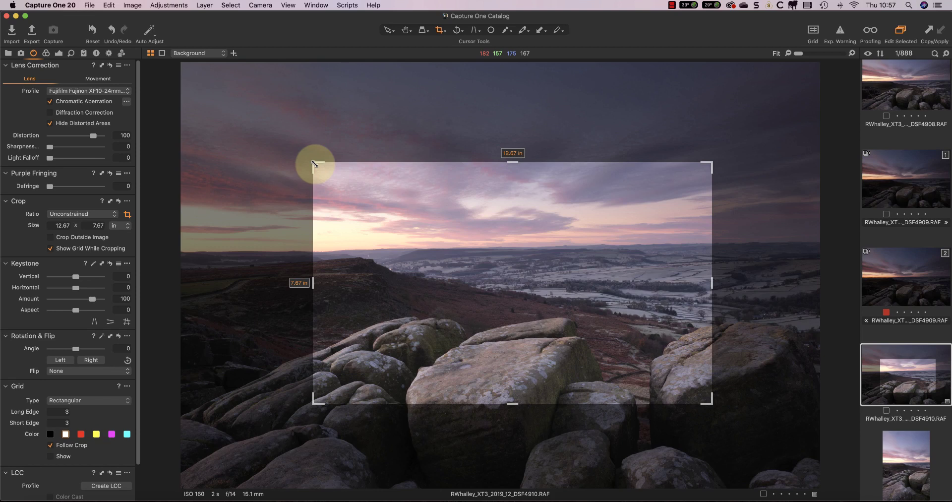
left_click_drag(314, 162, 287, 170)
left_click_drag(287, 293, 249, 278)
mouse_move(511, 169)
left_mouse_down()
mouse_move(510, 202)
mouse_move(510, 169)
left_mouse_up()
left_click_drag(257, 279, 315, 285)
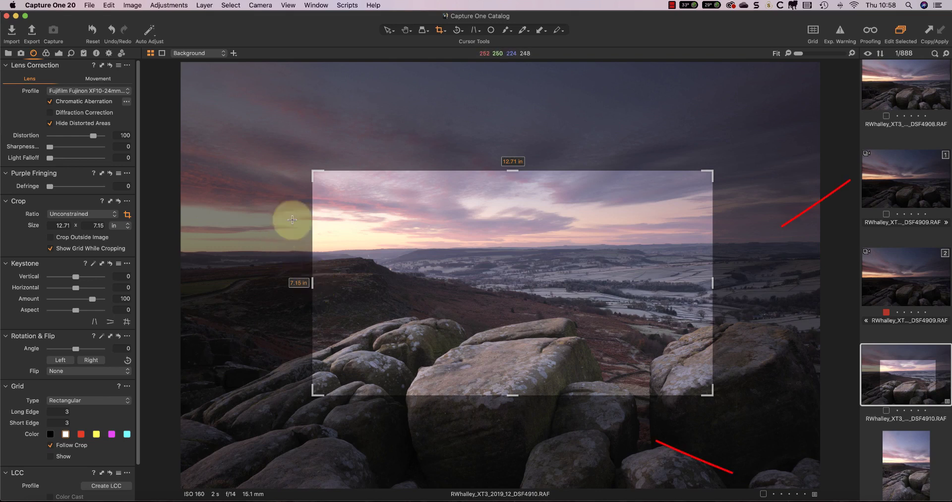
- Enlarge the crop back to the full 20.31 × 13.54 in frame at Original ratio
left_click_drag(311, 279, 304, 255)
left_click_drag(314, 171, 340, 218)
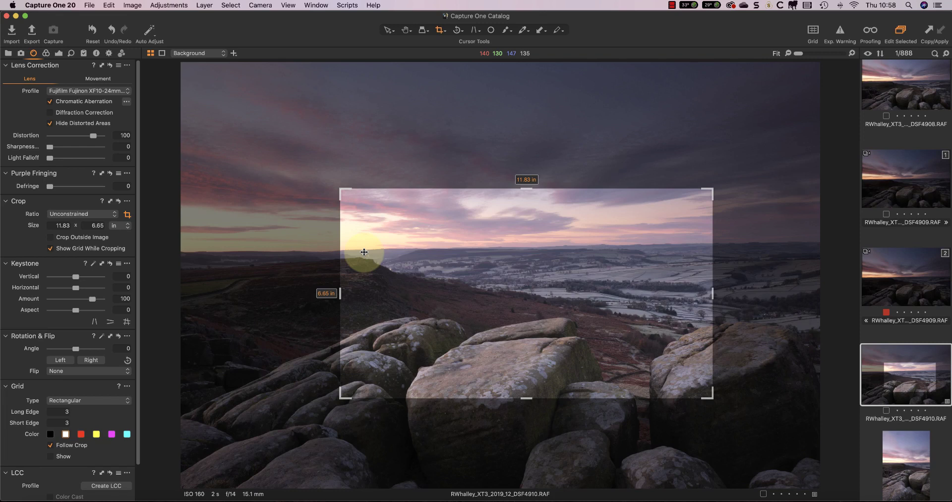
left_click_drag(338, 191, 364, 296)
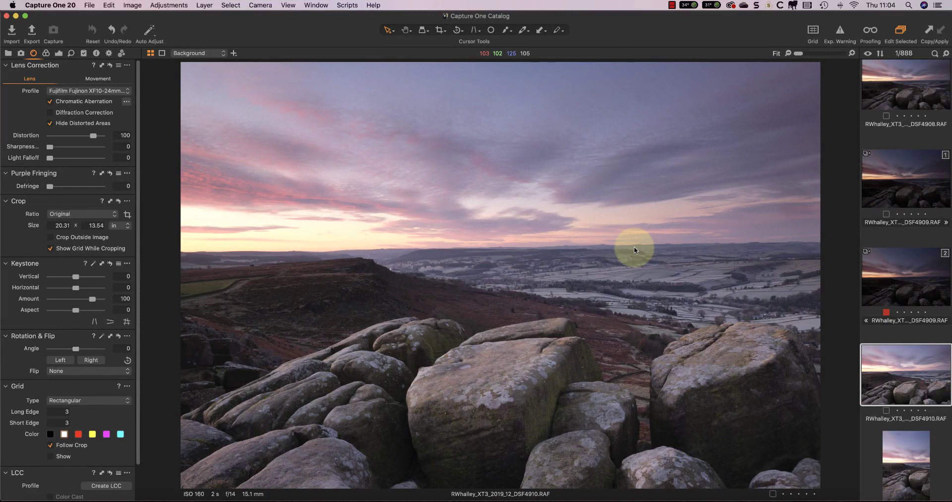
key("period")
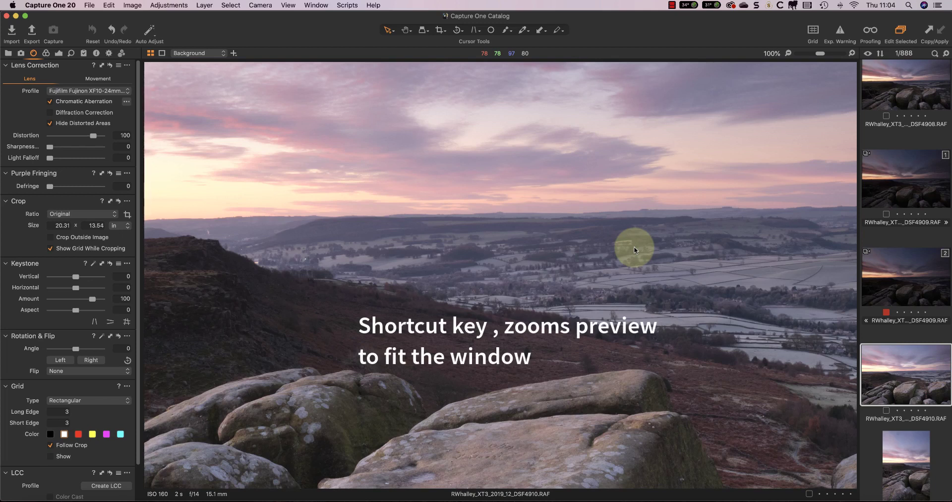
key("comma")
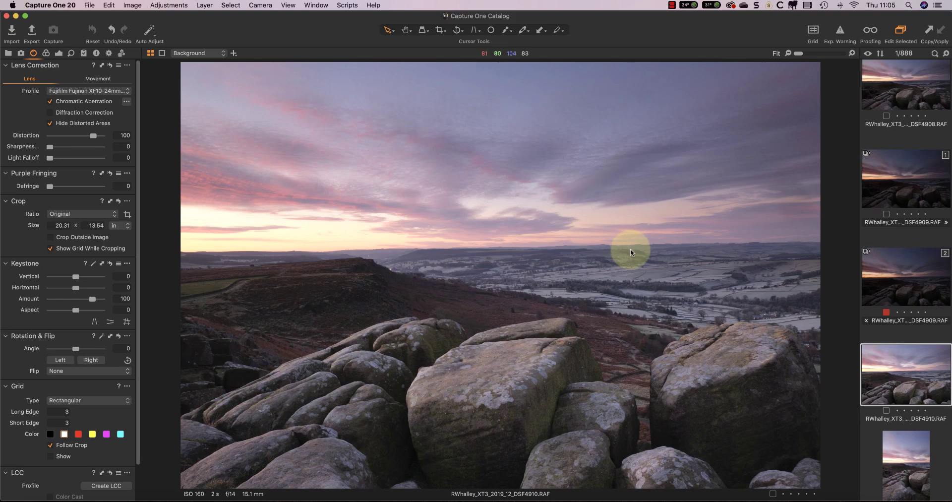
- Show the Color tools, move Color Editor above White Balance and select the red range
left_click(46, 53)
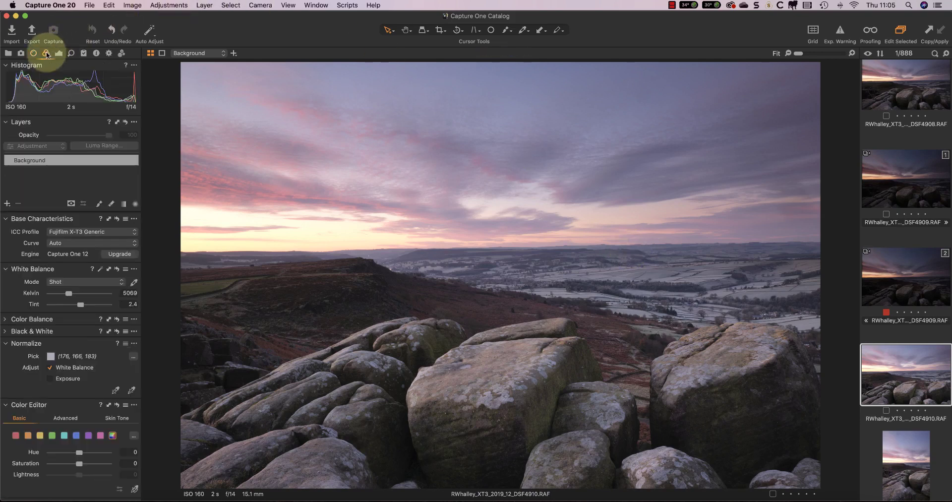
left_click_drag(77, 404, 82, 270)
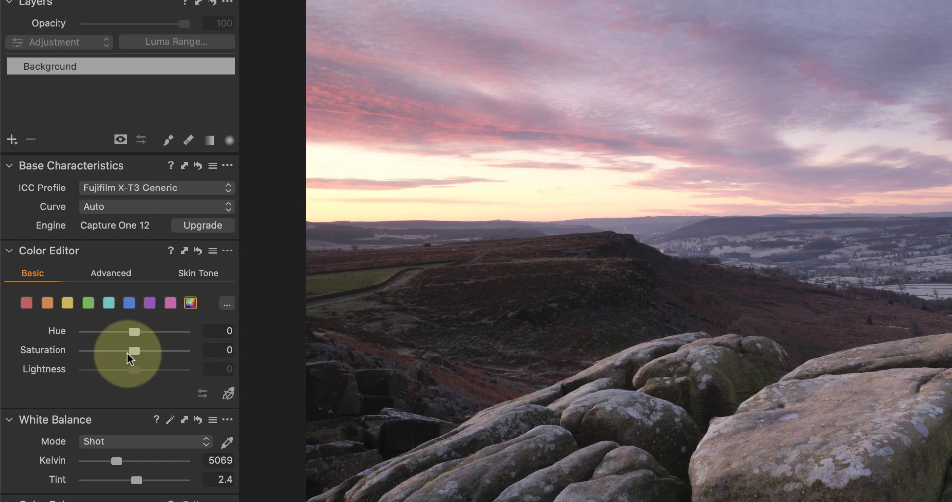
left_click(26, 303)
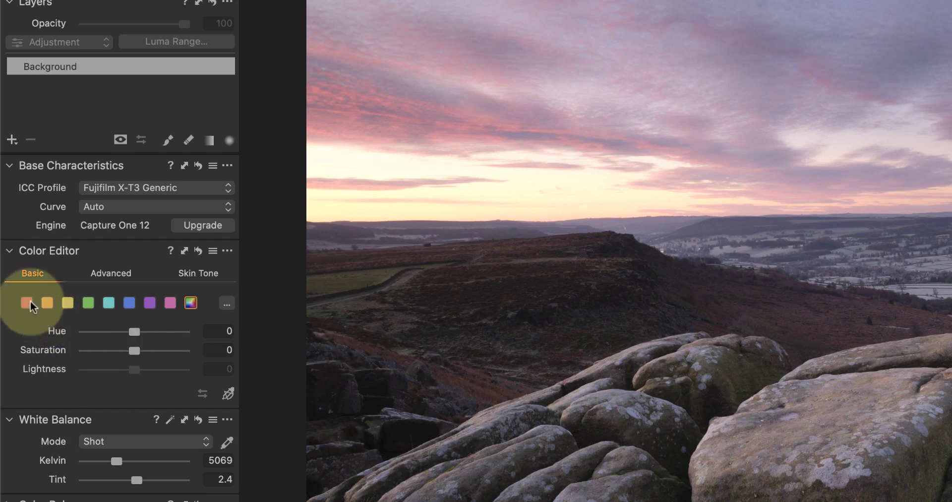
- Try shifting the red hue, reset red hue and saturation to 0, and enable the direct colour picker
mouse_move(134, 332)
left_mouse_down()
mouse_move(83, 334)
mouse_move(171, 334)
mouse_move(130, 340)
mouse_move(181, 357)
mouse_move(128, 330)
mouse_move(100, 335)
mouse_move(164, 336)
left_mouse_up()
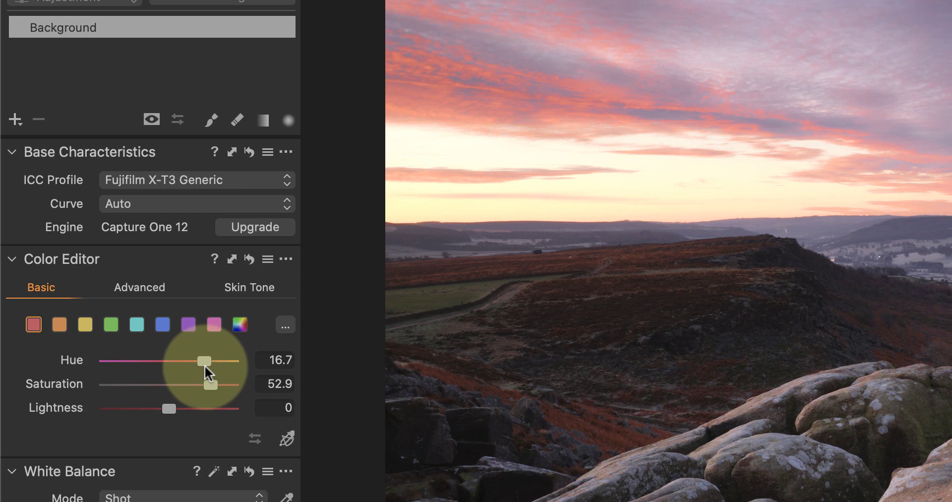
left_click_drag(205, 365, 163, 366)
double_click(165, 363)
double_click(211, 385)
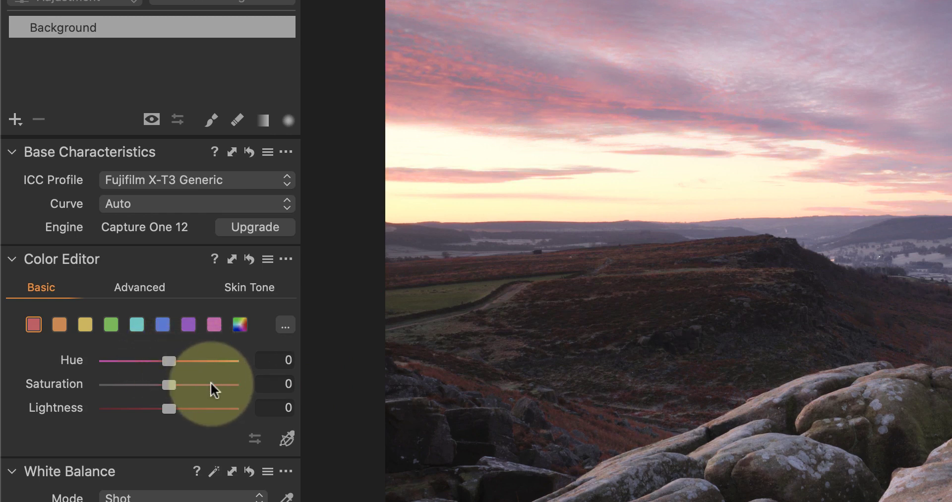
left_click(285, 438)
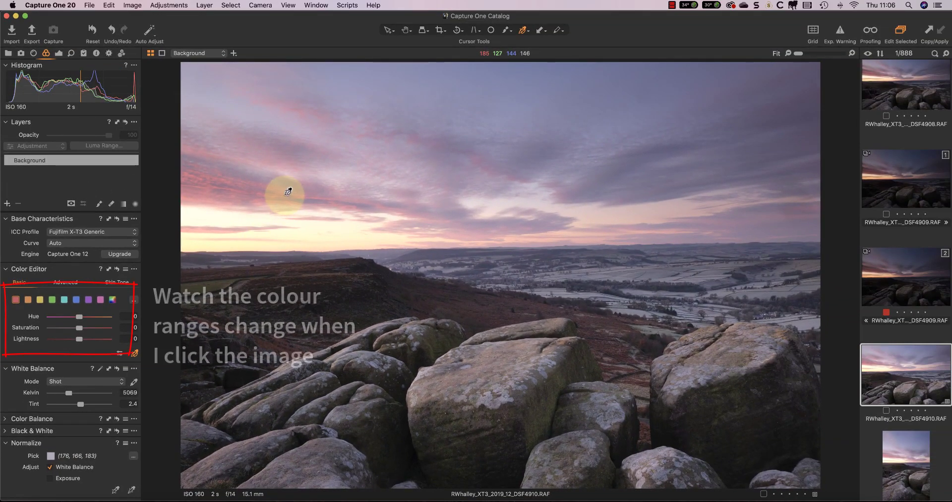
- Pick the blue sky range and drag it to Hue -4.6, Saturation -4.8, Lightness 16.6
left_click(315, 228)
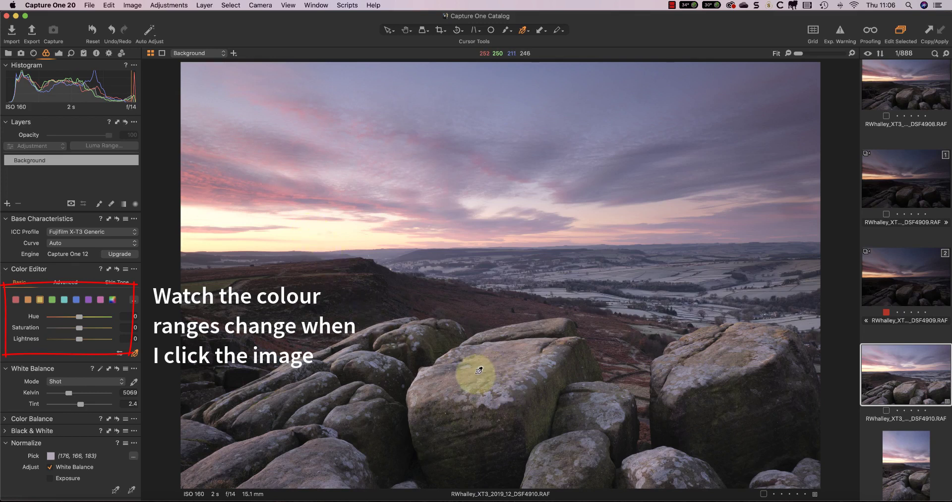
left_click(478, 370)
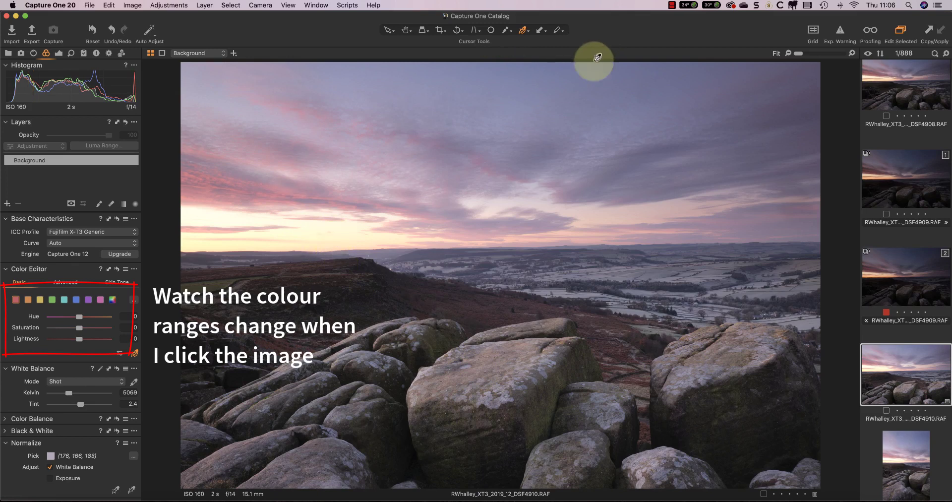
left_click(591, 85)
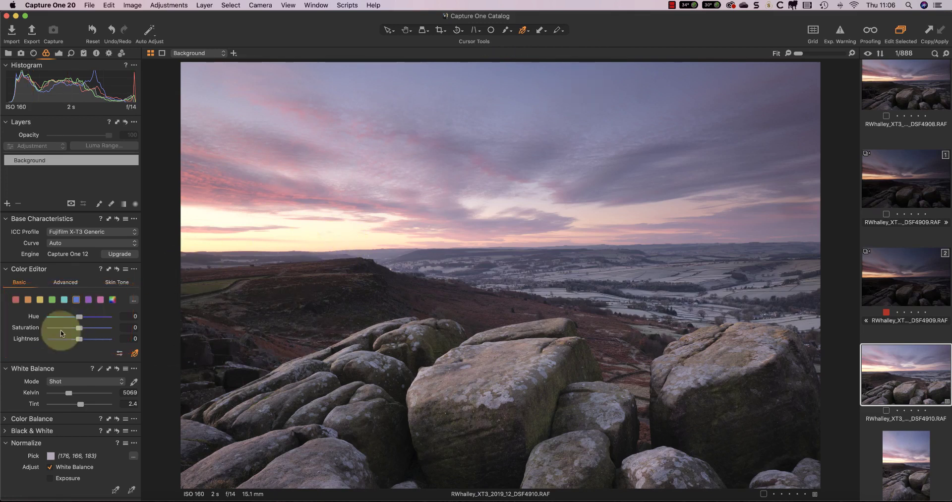
mouse_move(79, 327)
left_mouse_down()
mouse_move(91, 328)
mouse_move(71, 319)
left_mouse_up()
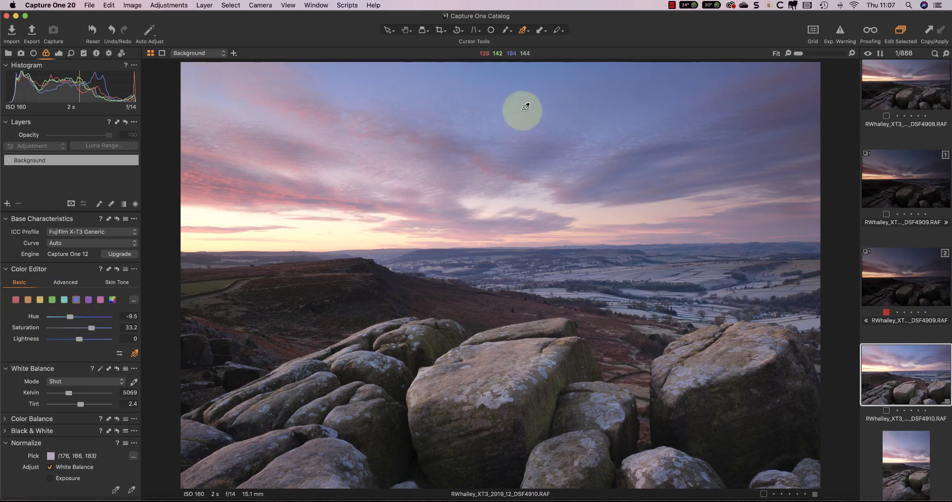
left_click_drag(528, 95, 560, 80)
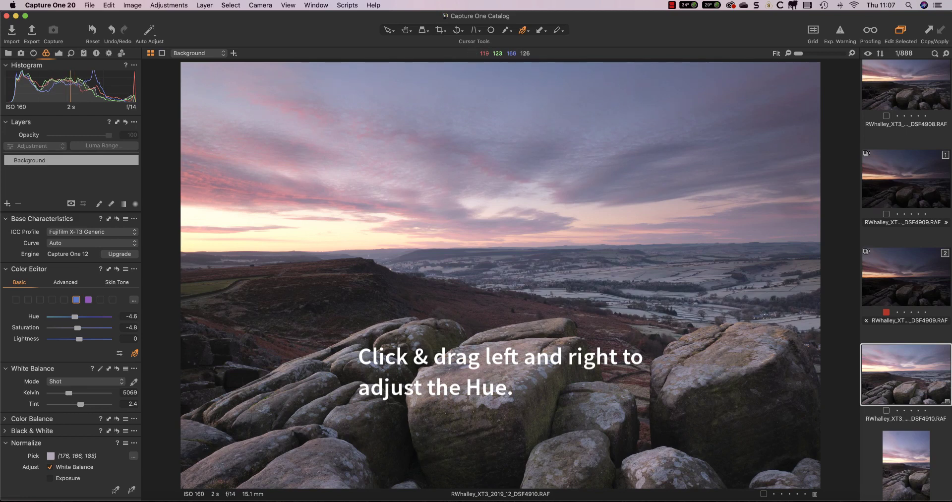
left_click(522, 81)
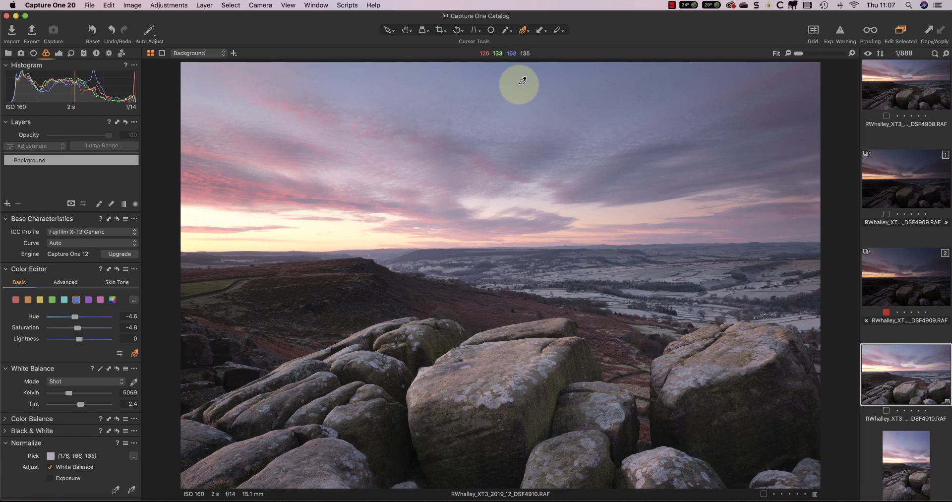
left_click_drag(522, 81, 561, 82)
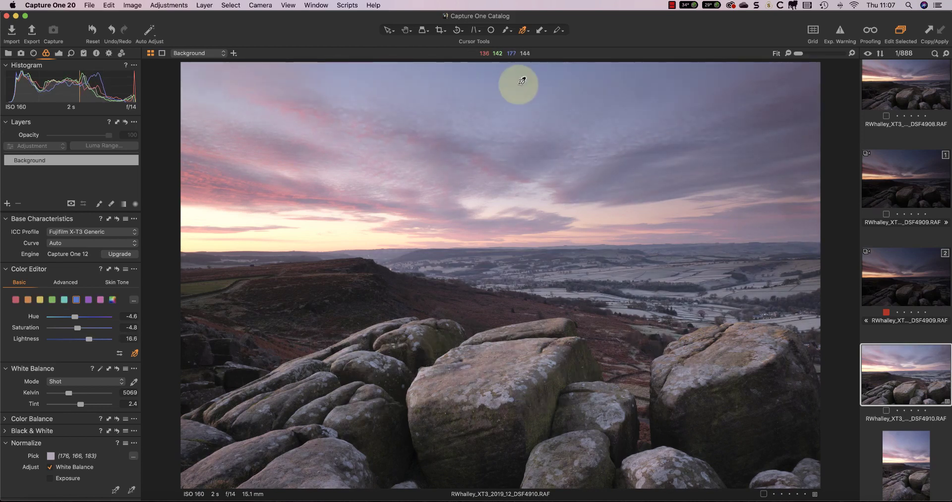
left_click(120, 354)
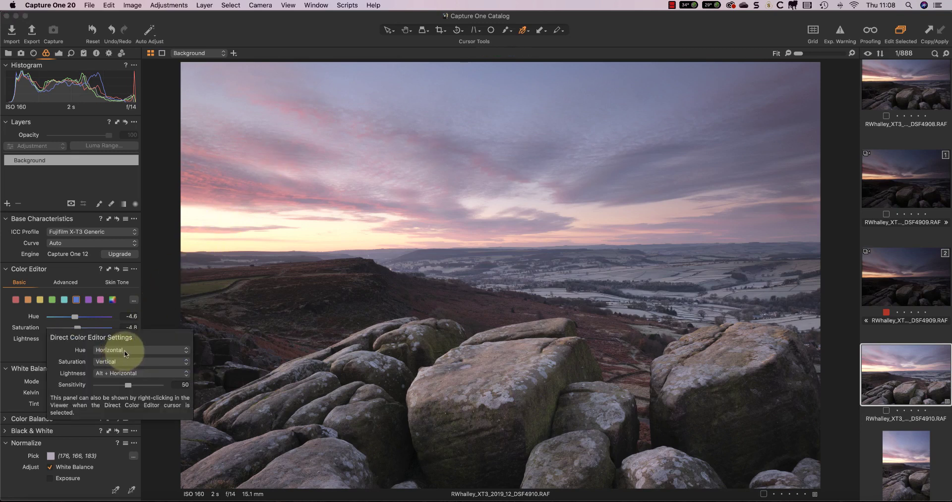
left_click_drag(118, 337, 428, 197)
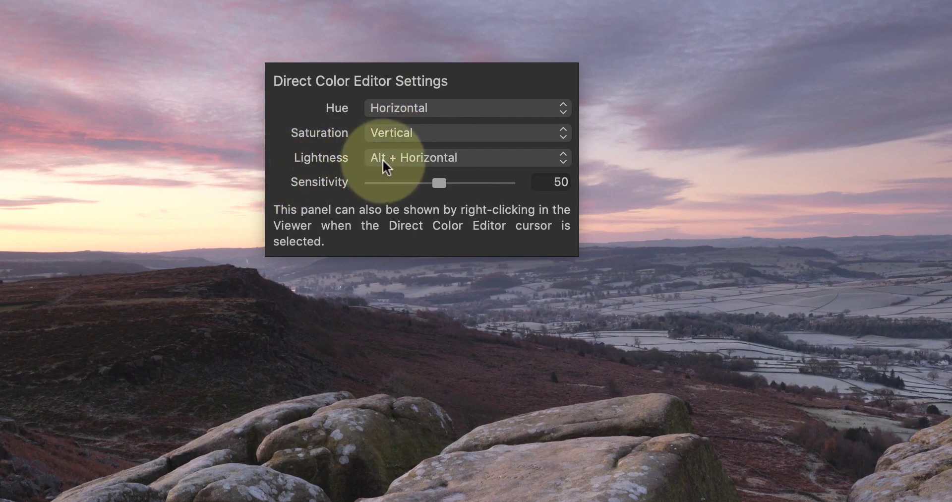
left_click(560, 157)
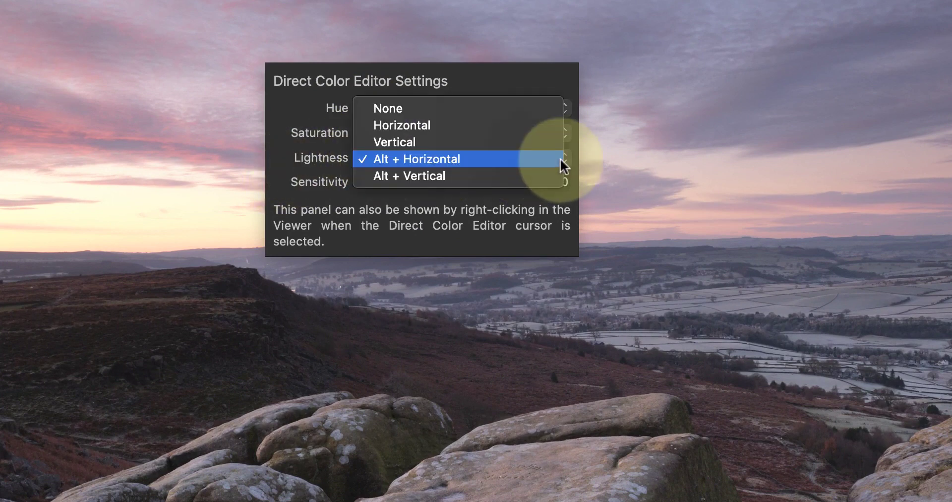
left_click(560, 158)
left_click(563, 134)
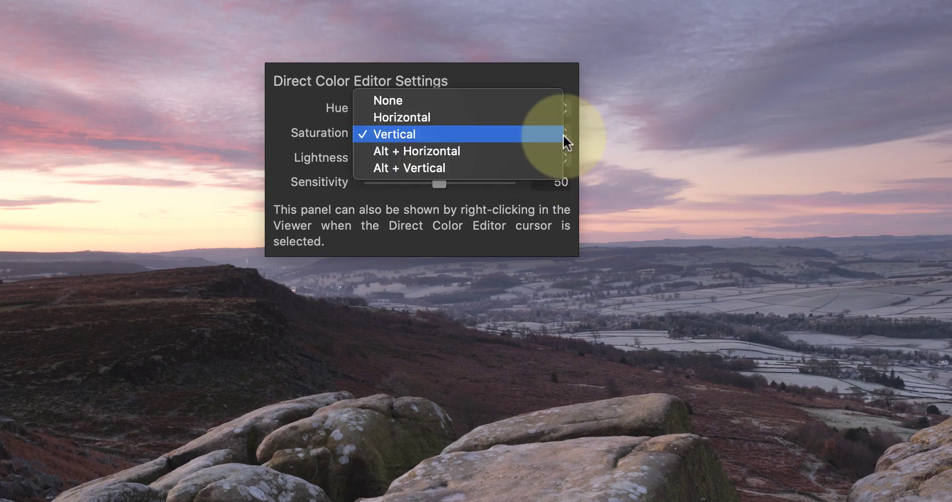
left_click(563, 134)
left_click(563, 107)
left_click(565, 108)
key("Escape")
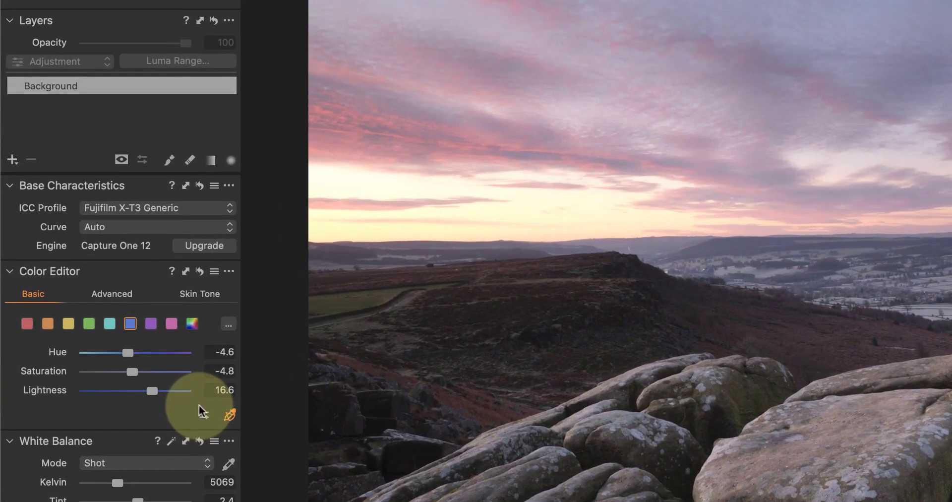
- In Edit Color Ranges, choose the magenta wedge, fit it to the pink sky, tighten Smoothness and apply
left_click(228, 327)
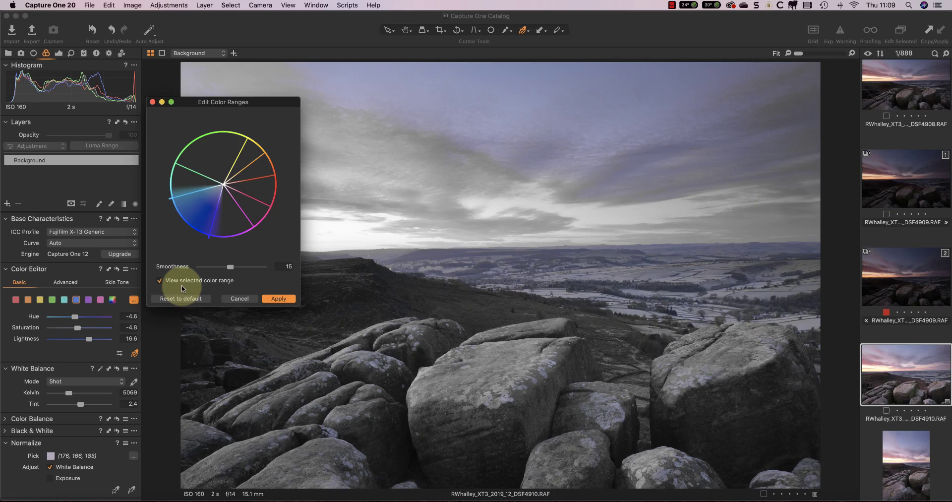
left_click(257, 191)
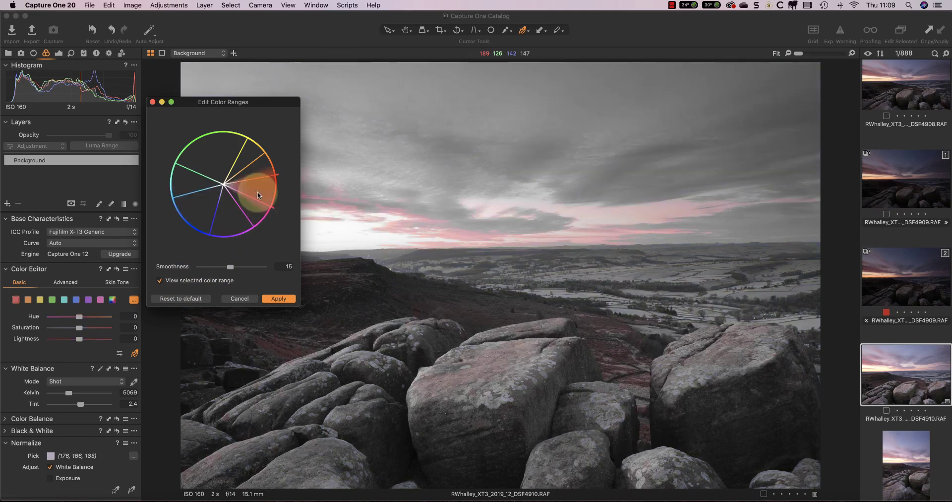
left_click(225, 161)
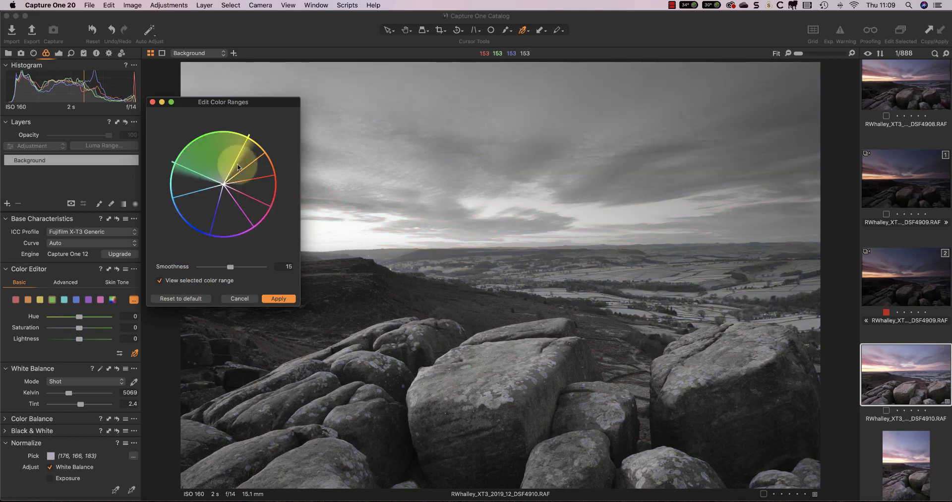
left_click(260, 162)
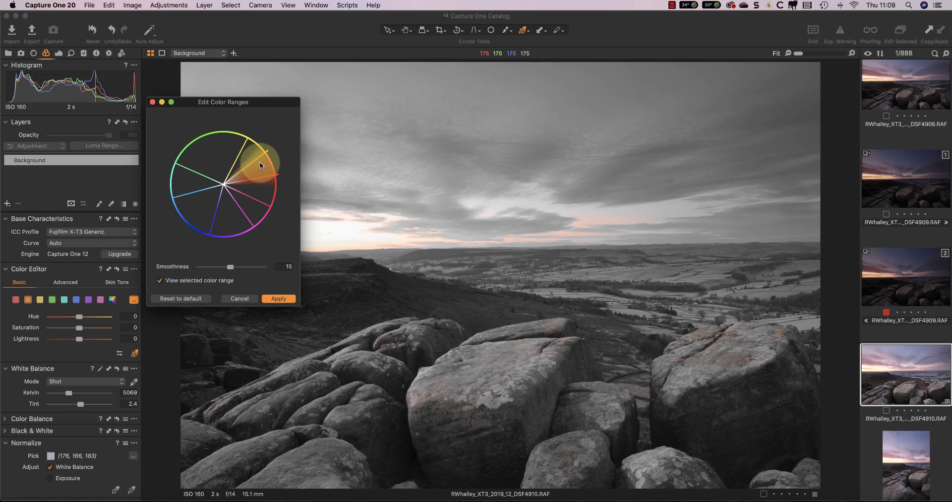
left_click(249, 205)
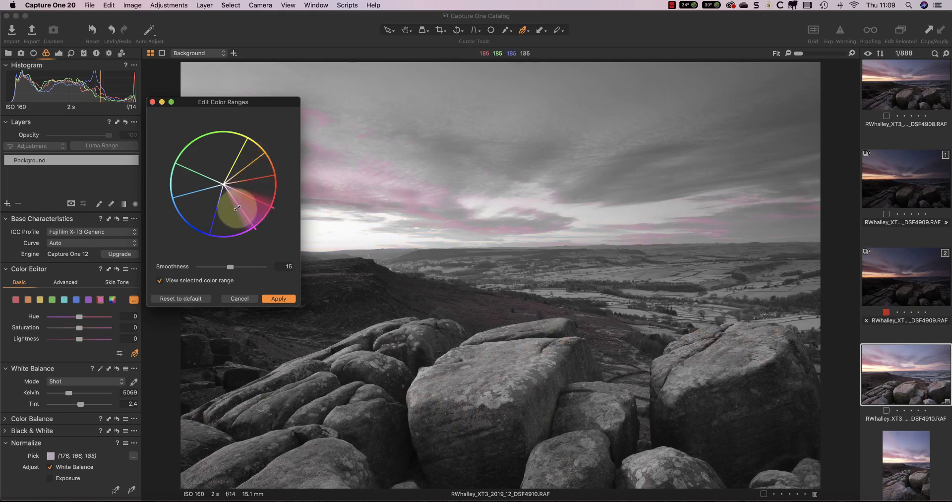
left_click_drag(237, 208, 235, 227)
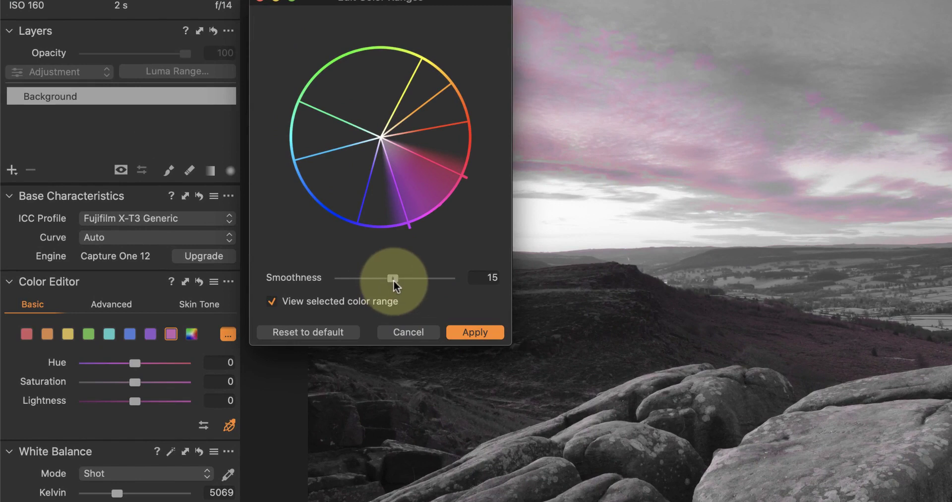
left_click_drag(392, 279, 462, 290)
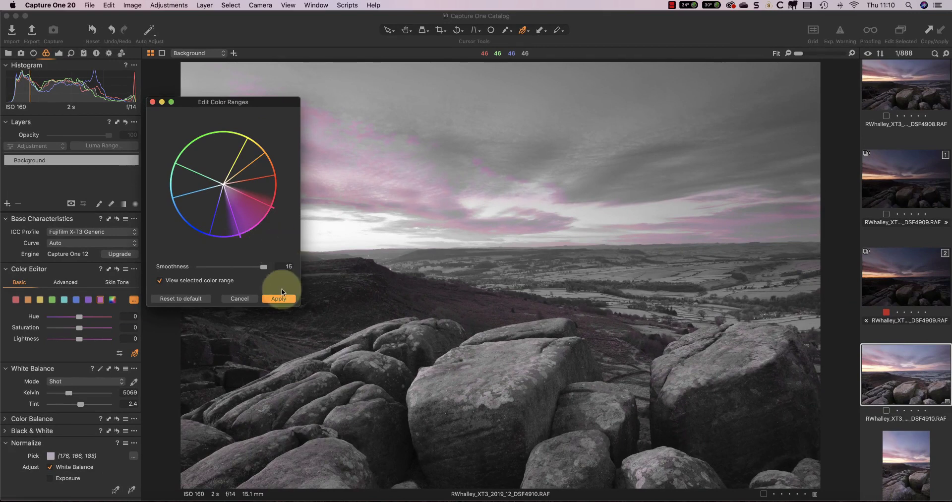
left_click(275, 298)
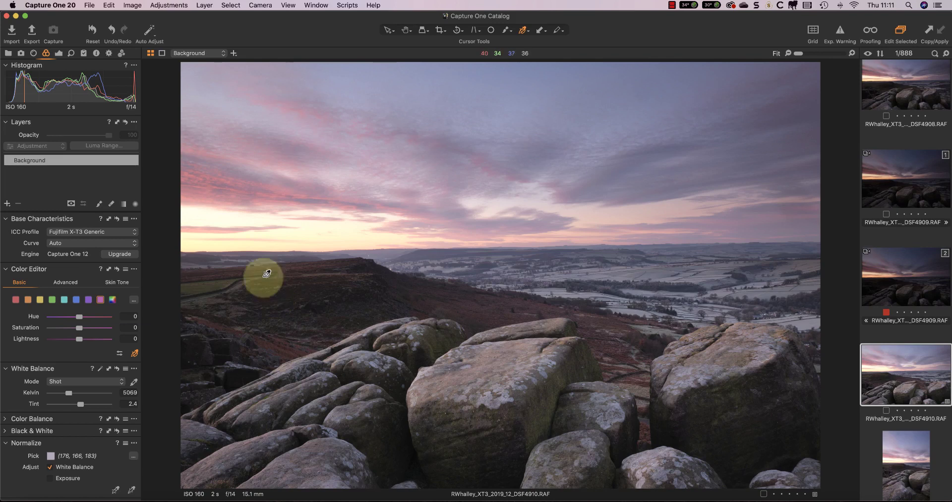
- Switch to the Exposure tool tab showing Exposure, High Dynamic Range and Levels
left_click(59, 53)
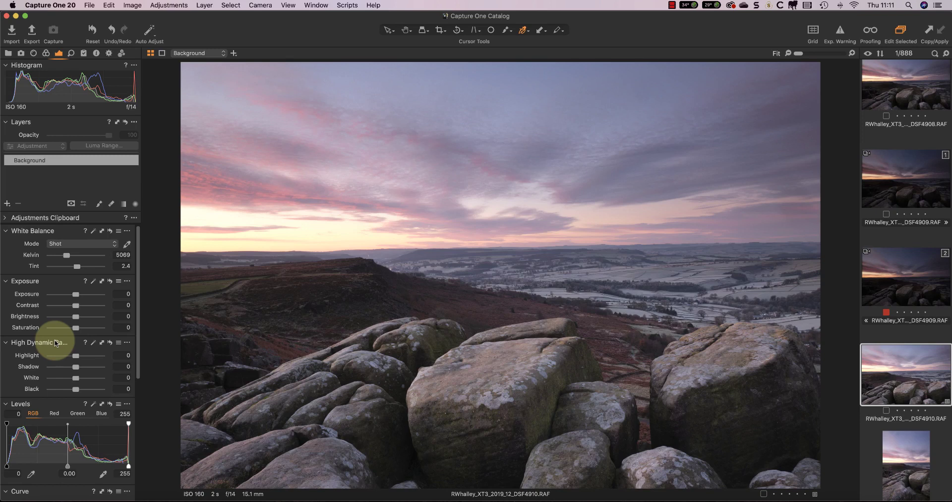
- Open the DSF4909 [2] variant, raise Exposure to 1.78 and pull HDR Highlight down to -96
left_click(907, 278)
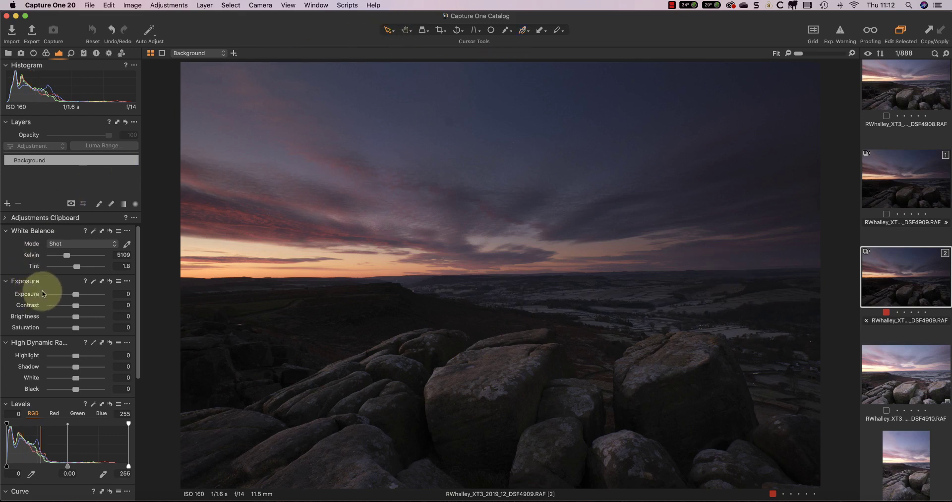
left_click_drag(76, 295, 87, 296)
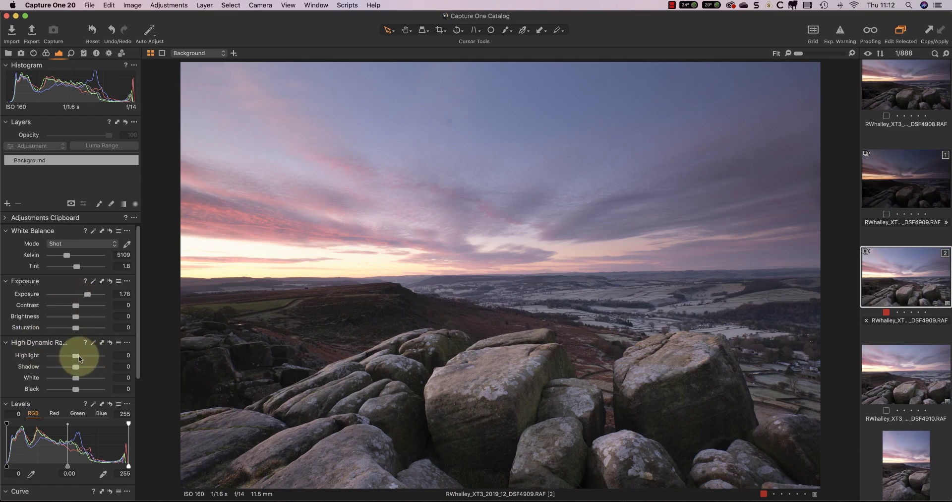
mouse_move(76, 356)
left_mouse_down()
mouse_move(52, 355)
mouse_move(87, 371)
mouse_move(79, 390)
mouse_move(86, 369)
left_mouse_up()
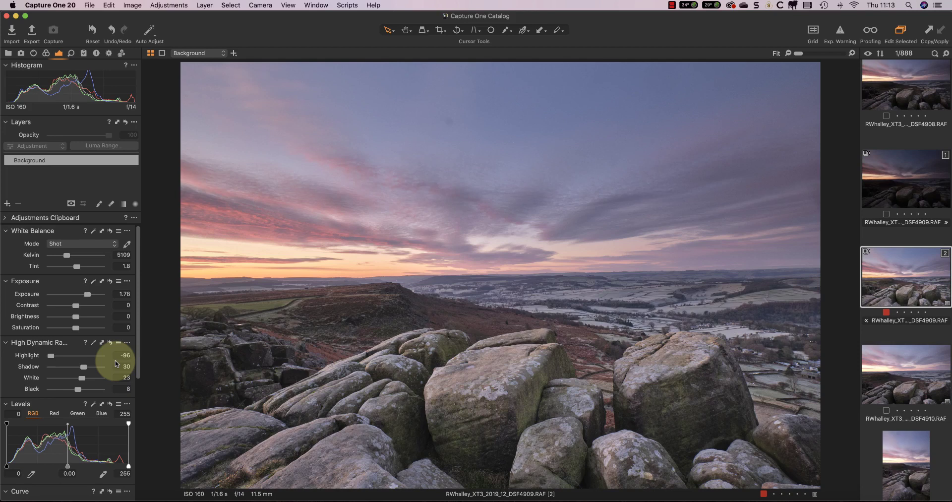
- Set the Levels midpoint to -0.07 and add two RGB curve points, lifting the upper one slightly
scroll(72, 375, "down", 5)
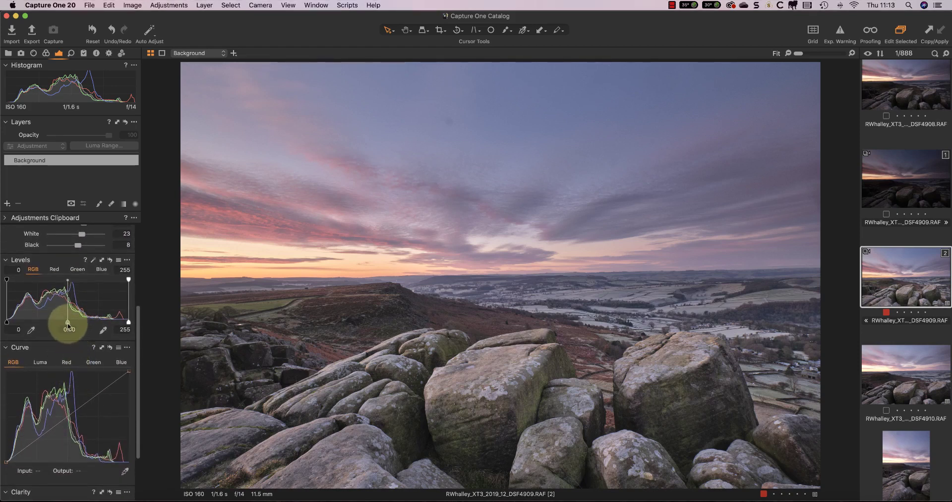
mouse_move(68, 323)
left_mouse_down()
mouse_move(60, 322)
mouse_move(73, 322)
left_mouse_up()
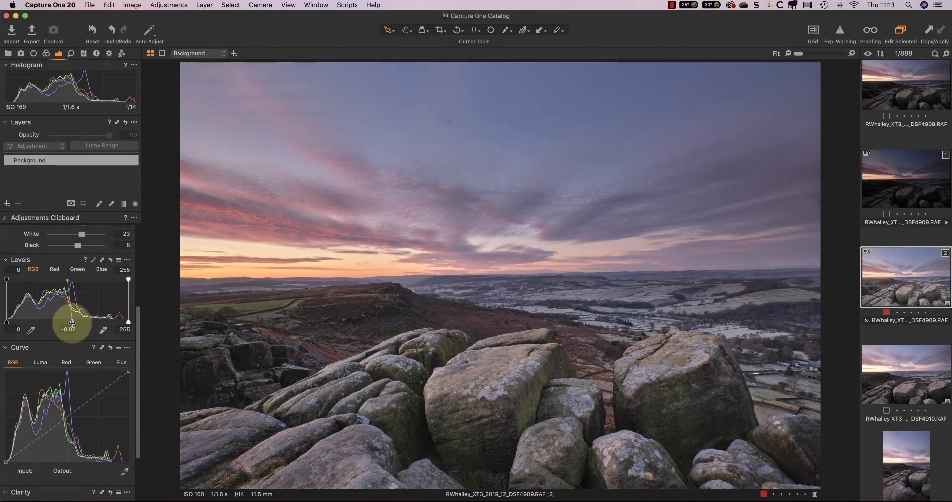
left_click(29, 446)
left_click(73, 414)
left_click_drag(101, 392, 102, 392)
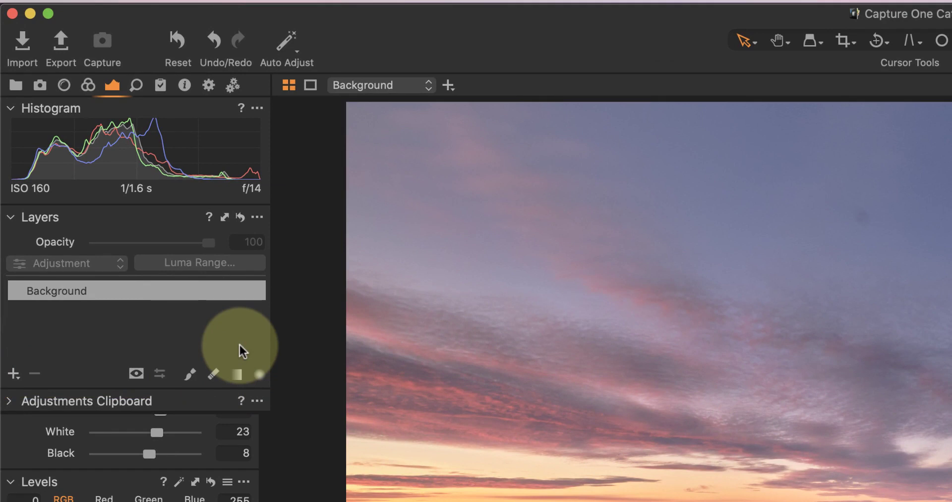
- Draw a new radial gradient mask layer over the left-hand rocks
left_click(134, 375)
left_click(179, 327)
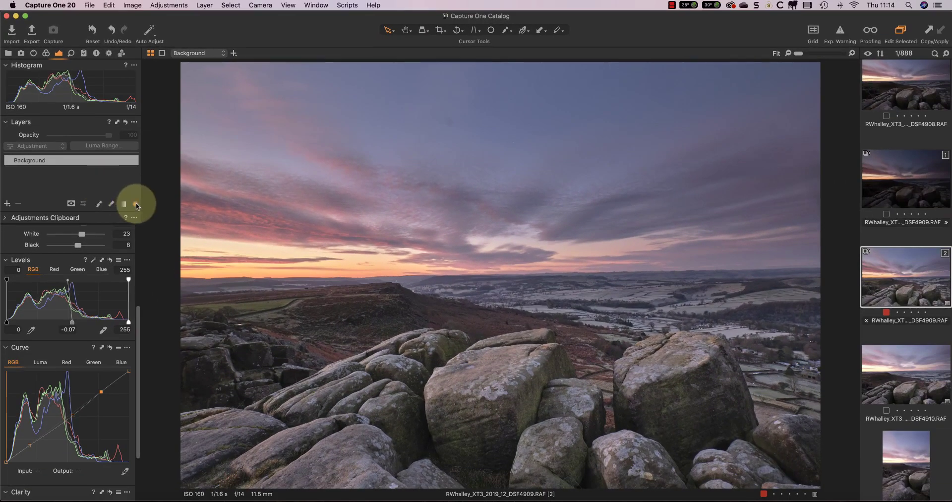
left_click(137, 205)
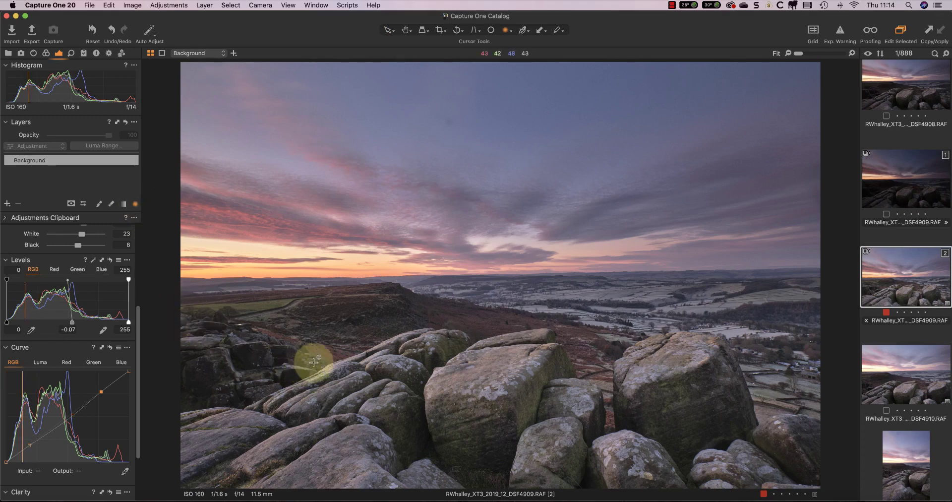
mouse_move(324, 357)
left_mouse_down()
mouse_move(183, 384)
mouse_move(169, 427)
mouse_move(180, 438)
left_mouse_up()
- Move, rotate and stretch the radial mask to fit the left rocks
left_click_drag(302, 357, 266, 365)
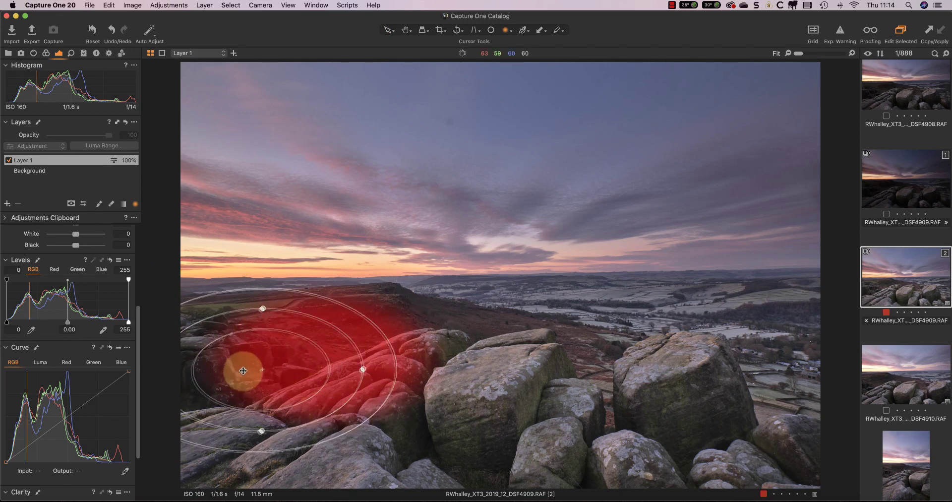
left_click_drag(362, 344, 350, 323)
left_click_drag(251, 309, 242, 294)
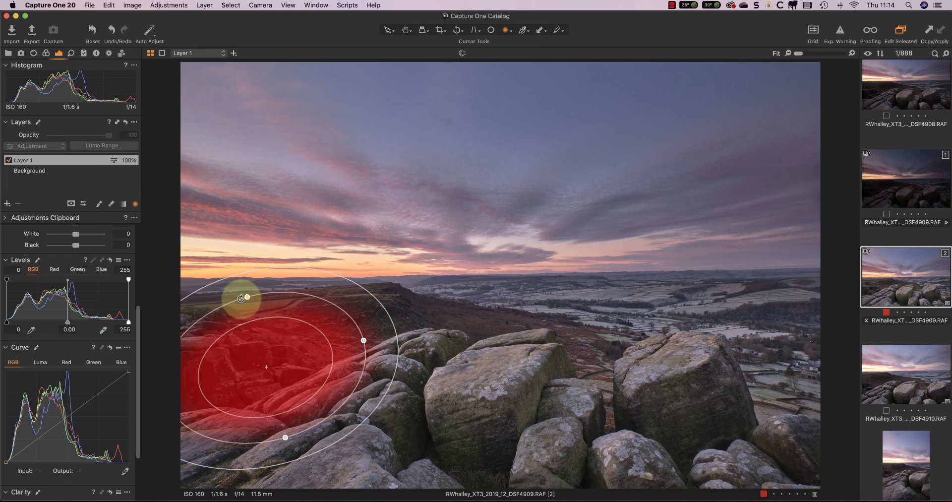
left_click_drag(266, 367, 262, 364)
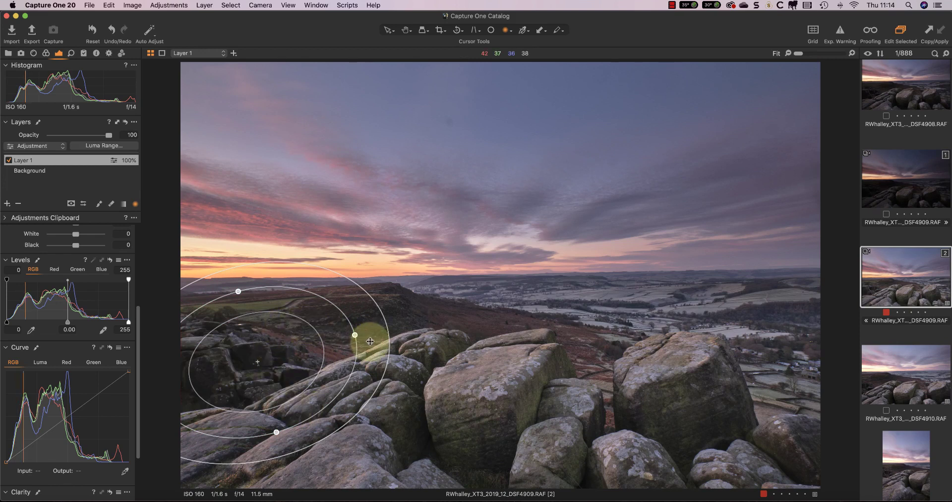
- Apply a luma range of 10–56 to Layer 1's mask, with radius 3.2 and sensitivity 77
left_click(103, 146)
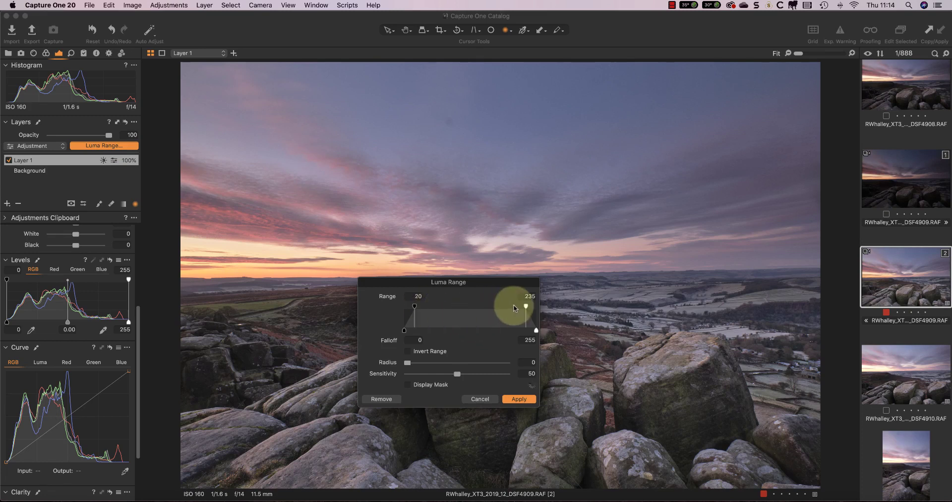
left_click_drag(526, 307, 409, 309)
left_click(408, 385)
left_click_drag(444, 306, 450, 332)
left_click_drag(408, 362, 484, 375)
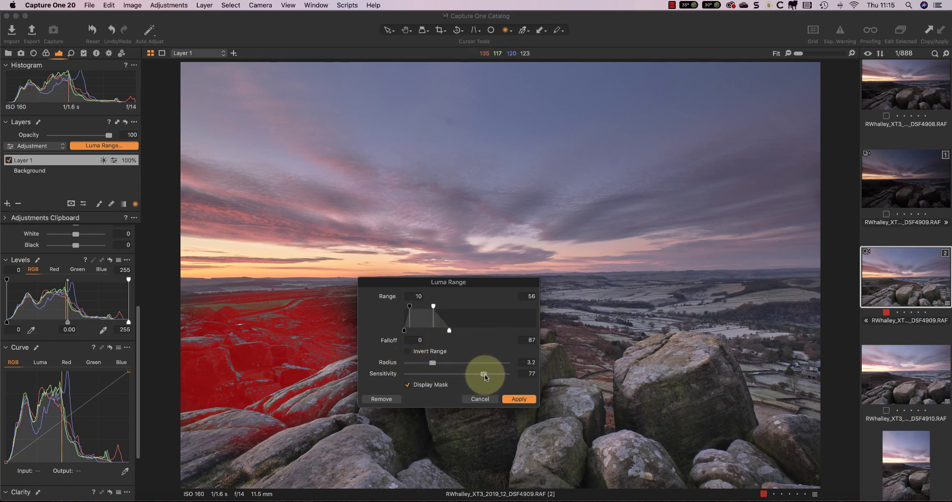
left_click(519, 399)
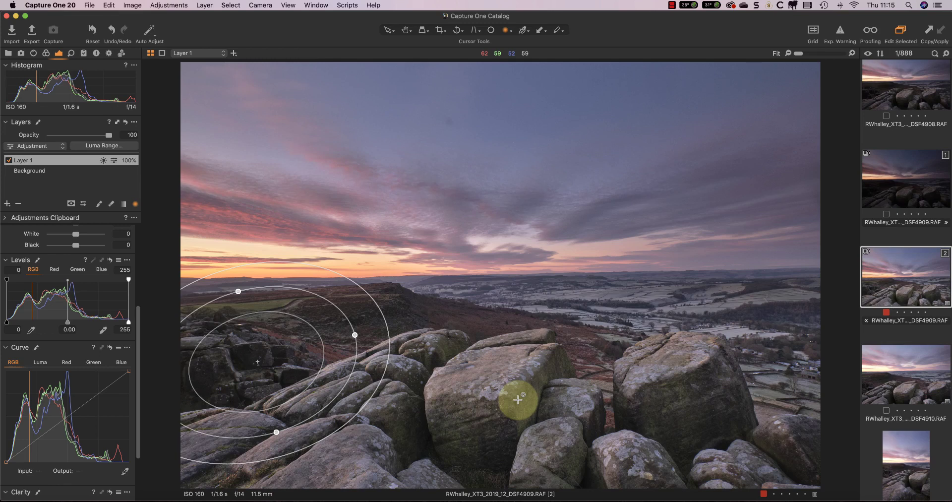
- Move the High Dynamic Range tool to the pinned area of the tool panel
scroll(82, 272, "up", 6)
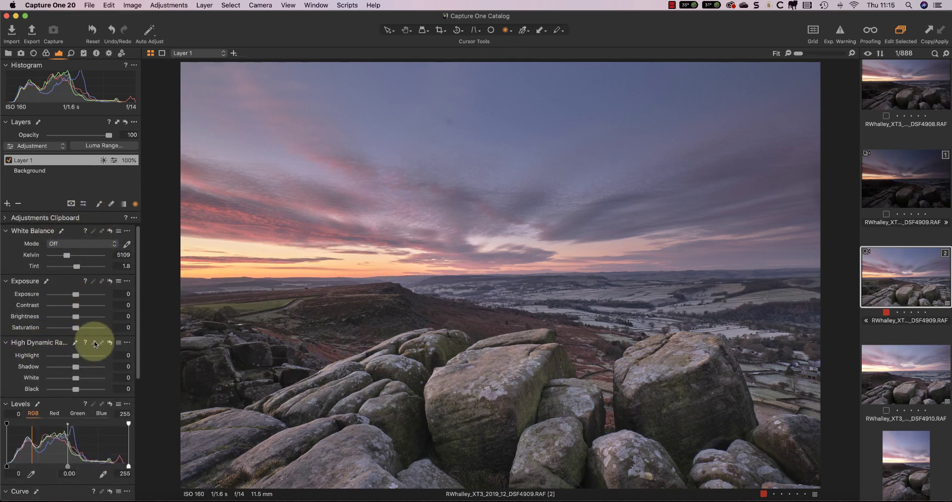
left_click(128, 342)
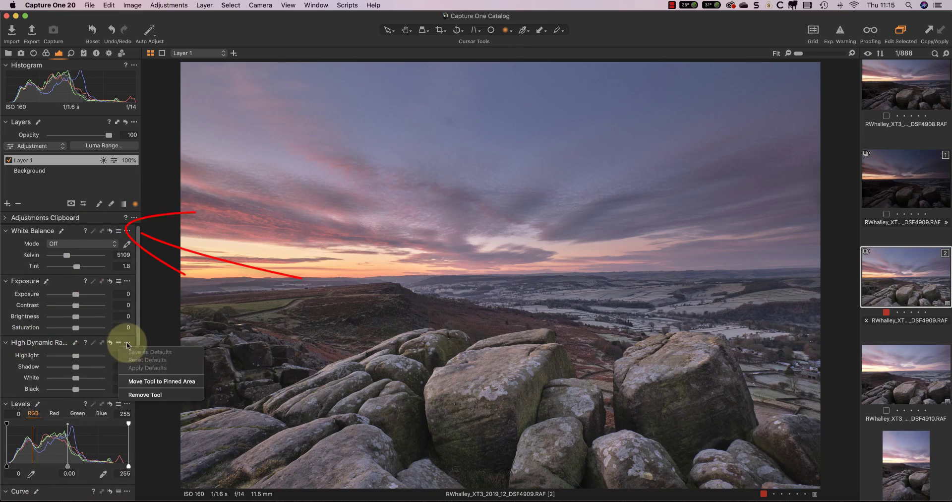
left_click(149, 381)
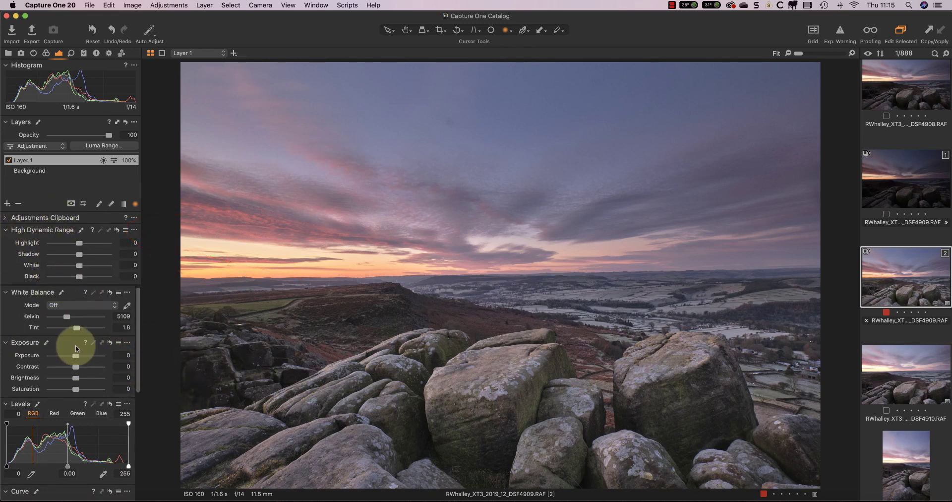
scroll(75, 348, "down", 10)
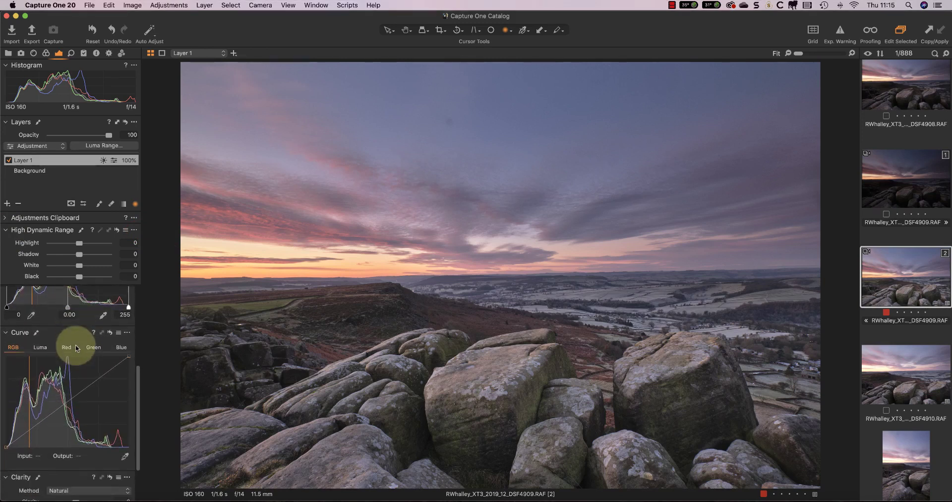
scroll(75, 347, "up", 10)
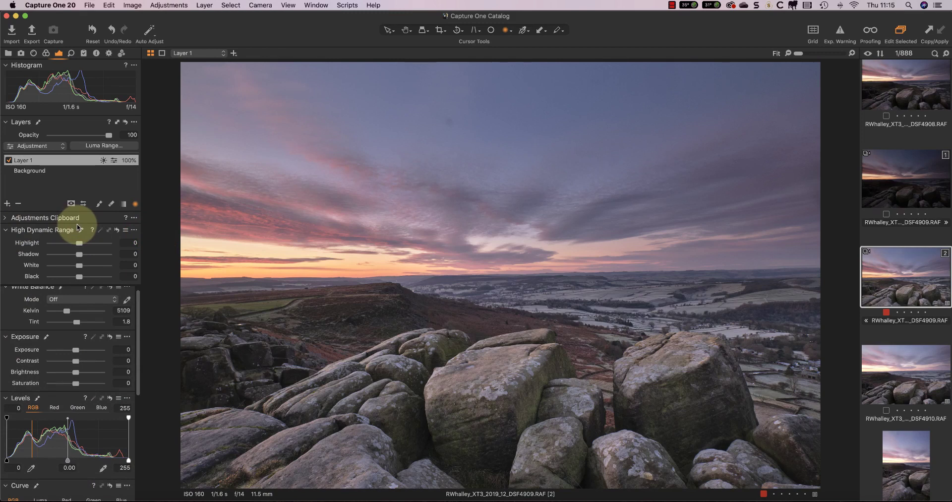
left_click(134, 229)
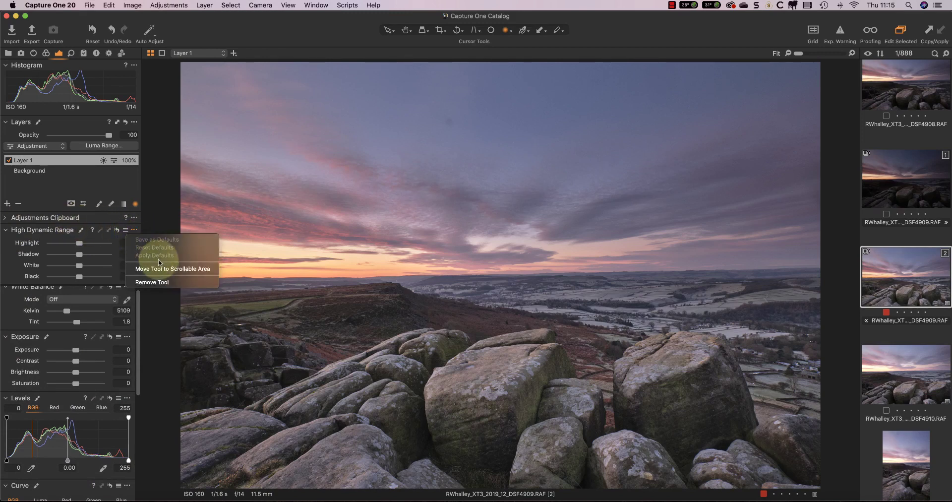
left_click(33, 232)
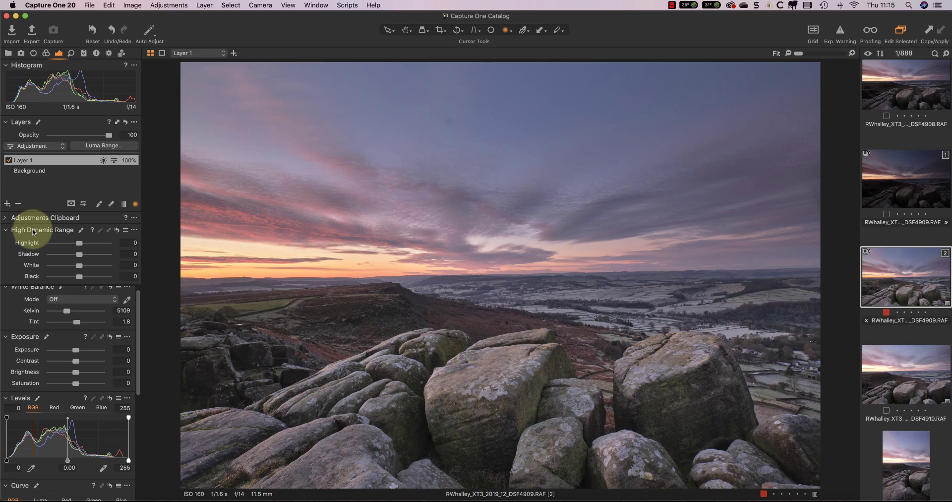
- Set Layer 1's HDR Highlight -16, Shadow 8, Black 26, checking the rocks at 100%
mouse_move(258, 365)
left_mouse_down()
mouse_move(223, 340)
mouse_move(230, 361)
mouse_move(272, 358)
left_mouse_up()
mouse_move(81, 253)
left_mouse_down()
mouse_move(91, 254)
mouse_move(83, 254)
mouse_move(83, 277)
mouse_move(75, 245)
left_mouse_up()
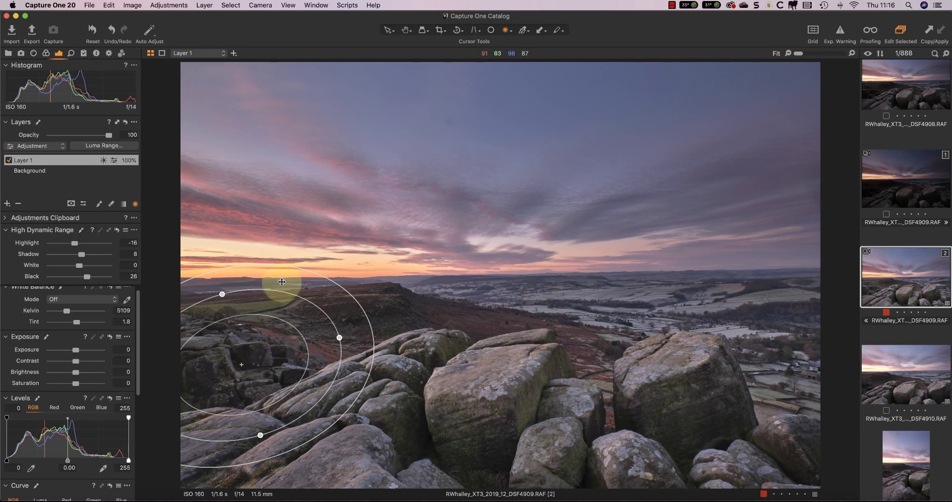
key("super+alt+0")
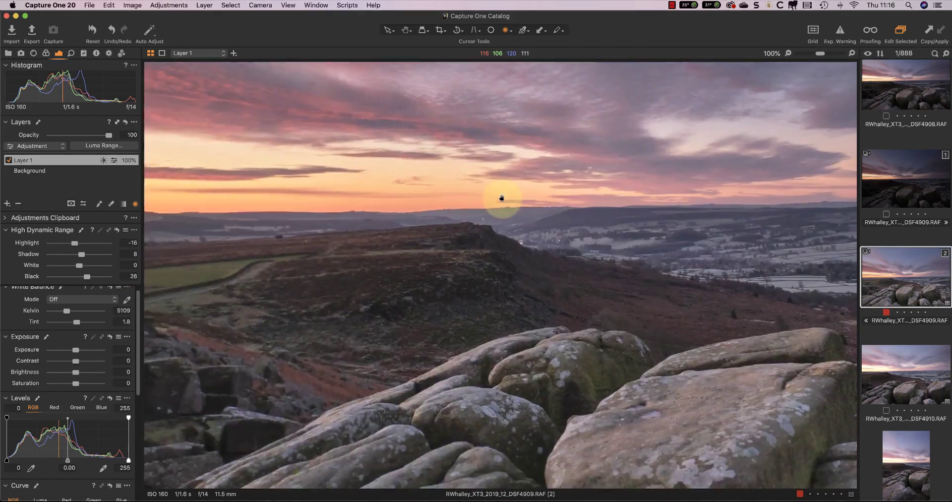
left_click_drag(562, 160, 644, 128)
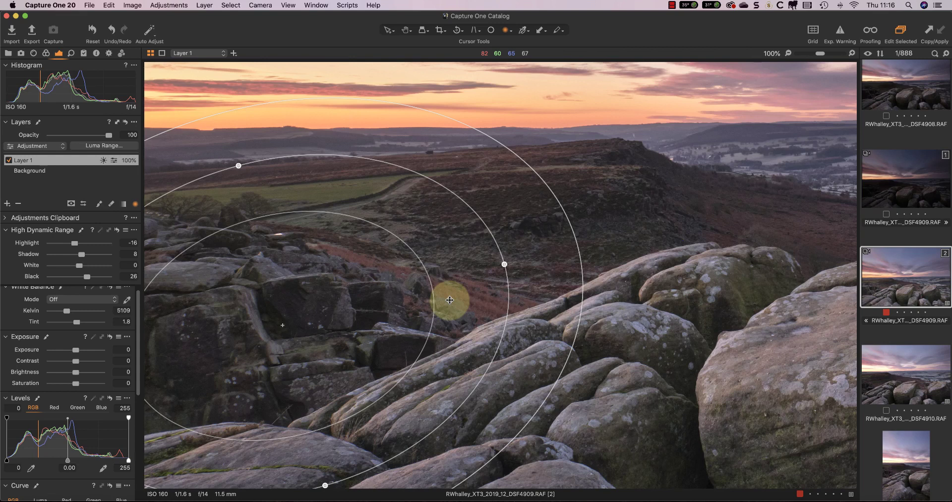
key("super+0")
left_click(389, 31)
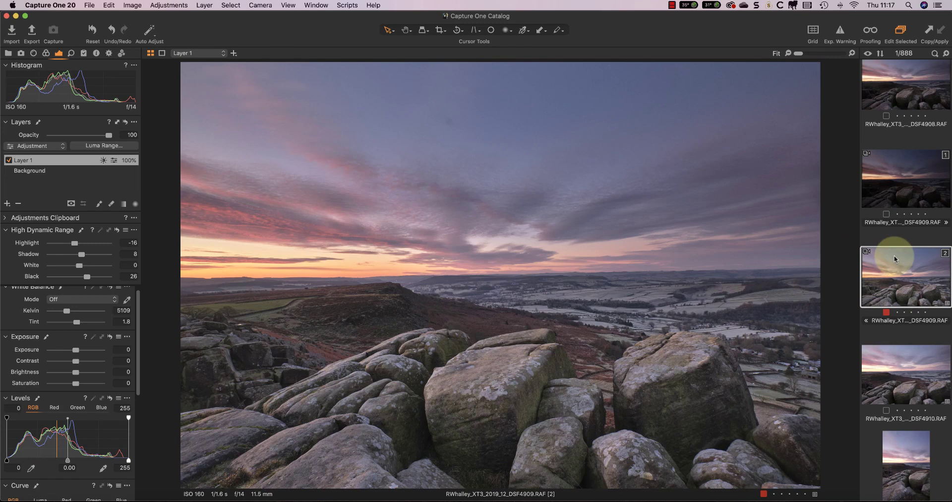
- Add the DSF4909 [1] original variant to the viewer beside the edited version
left_click(895, 162, "super")
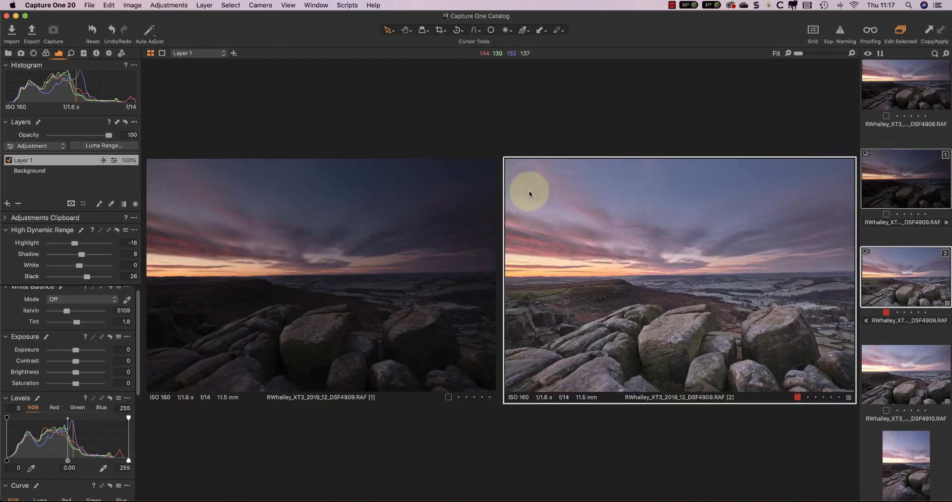